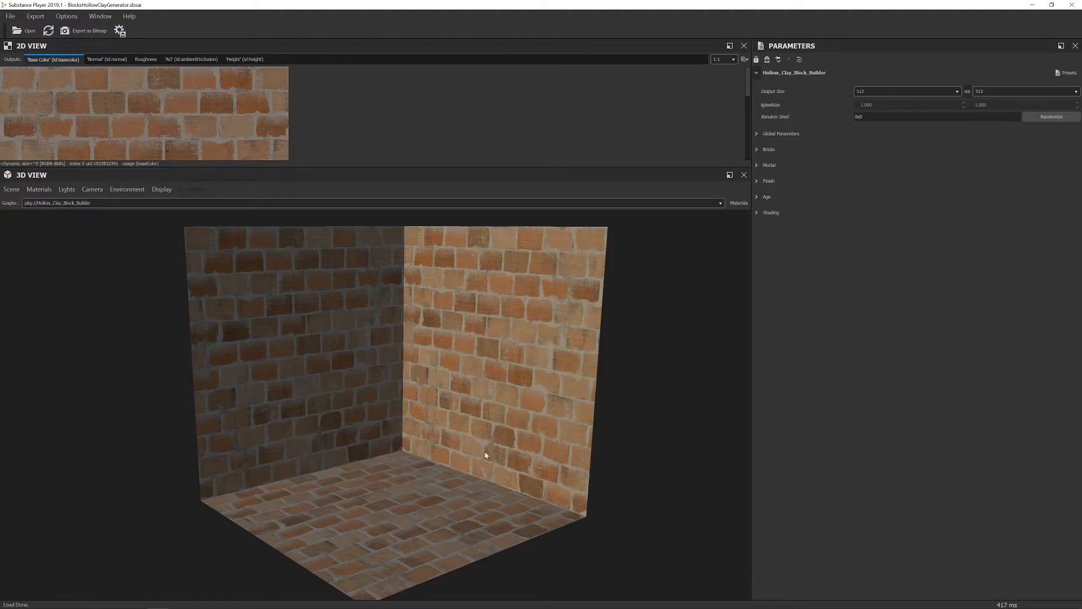
Set the Output Size to 1024 × 1024 and view the regenerated room preview.
click(892, 95)
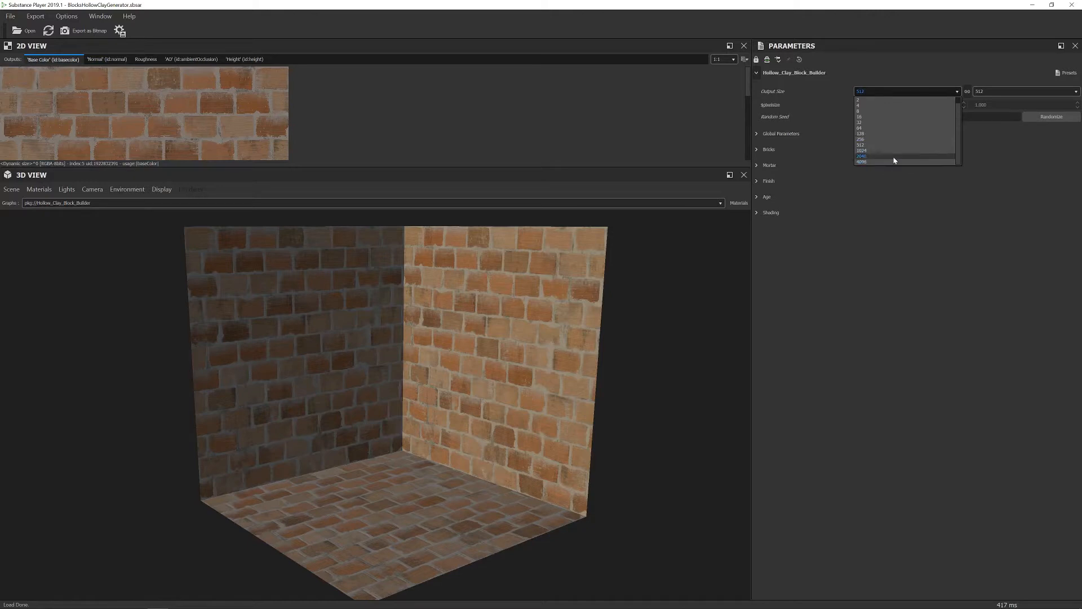
click(873, 150)
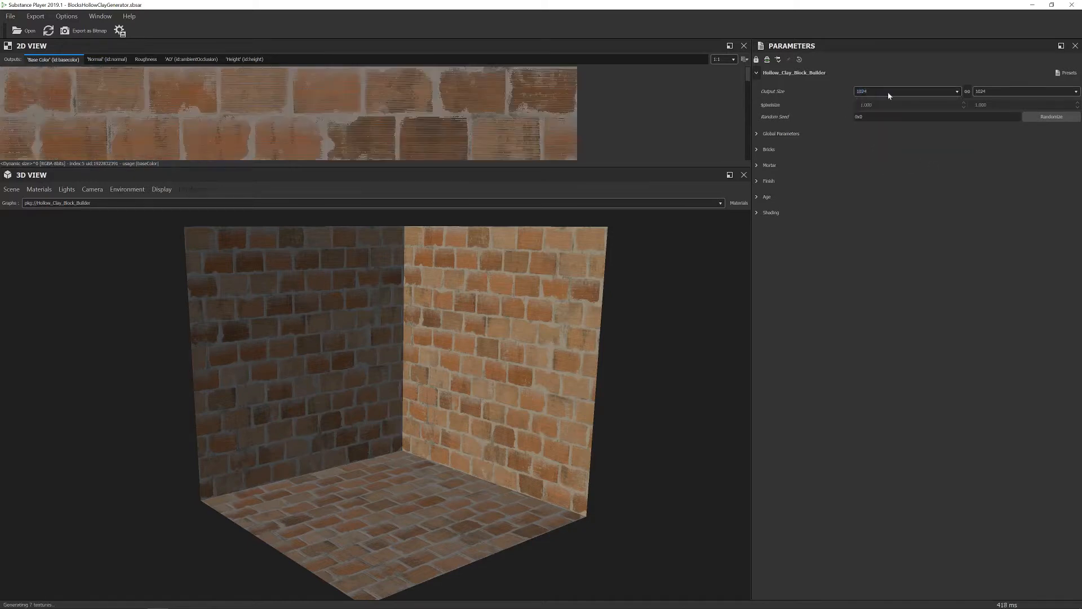
drag(529, 389, 566, 386)
scroll(512, 413, up, 5)
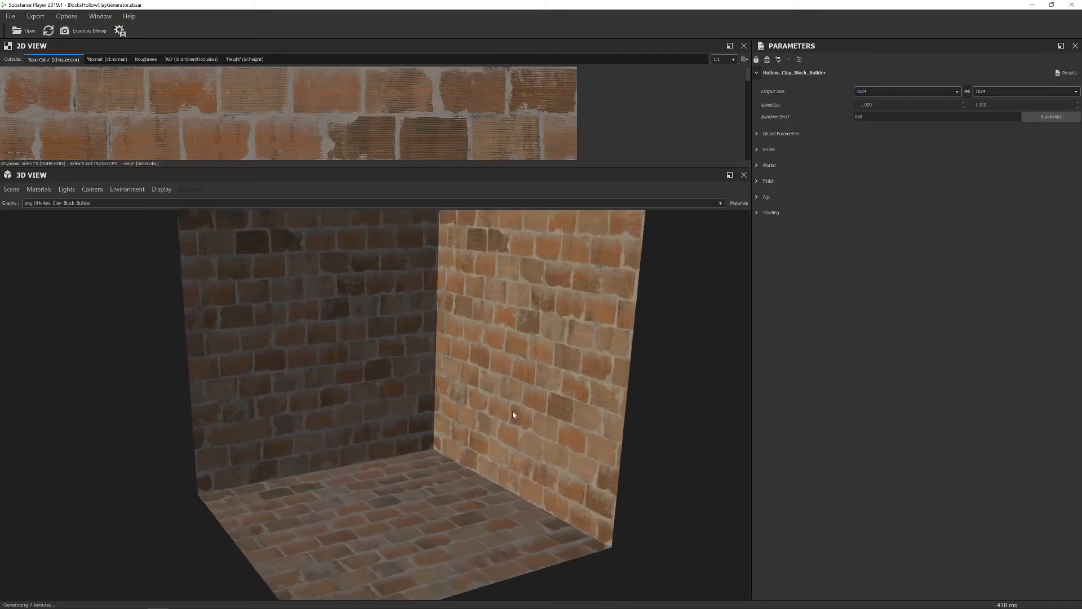
scroll(512, 413, down, 3)
Orbit the room slightly left and expand the Global Parameters group.
drag(513, 414, 472, 416)
scroll(484, 409, down, 2)
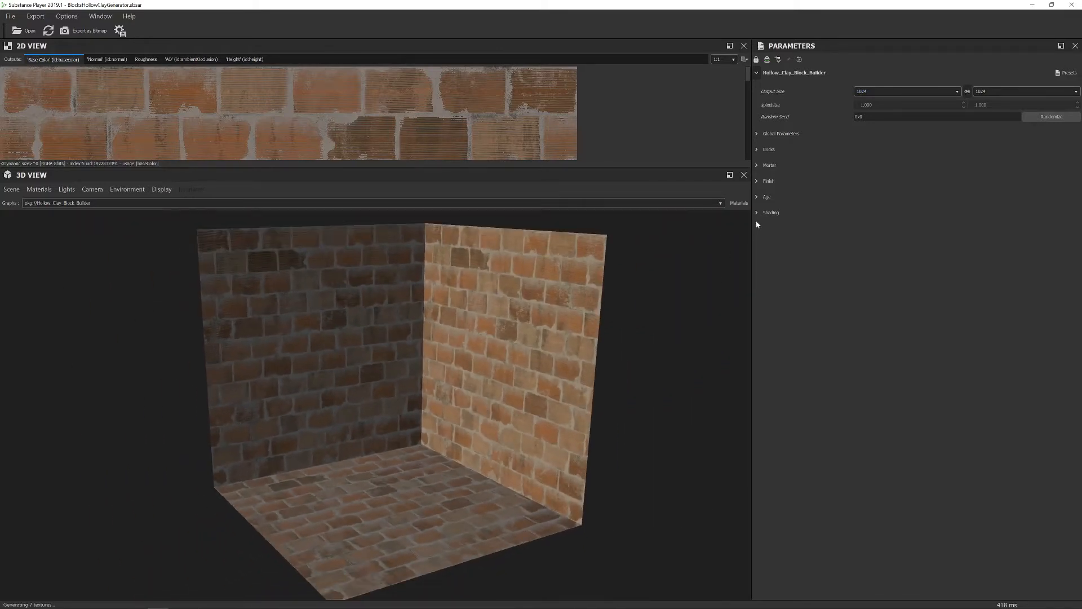
click(757, 135)
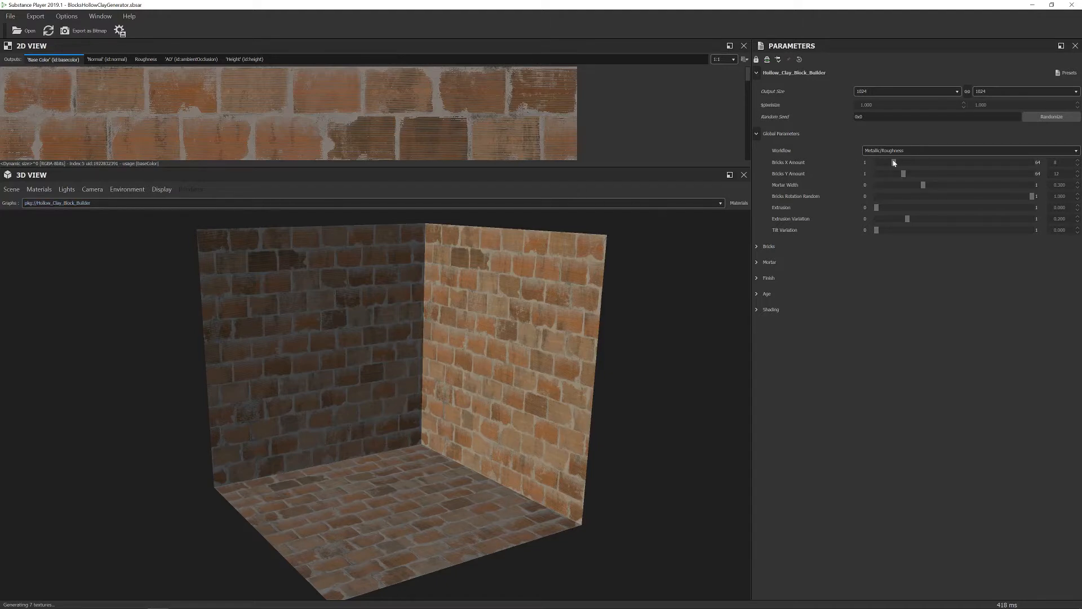
Set Bricks X Amount to 7, Bricks Y Amount to 14 and Mortar Width to 1.000.
mouse_move(905, 164)
mouse_down()
mouse_move(977, 176)
mouse_move(912, 178)
mouse_move(901, 174)
mouse_move(908, 163)
mouse_move(892, 162)
mouse_move(918, 175)
mouse_up()
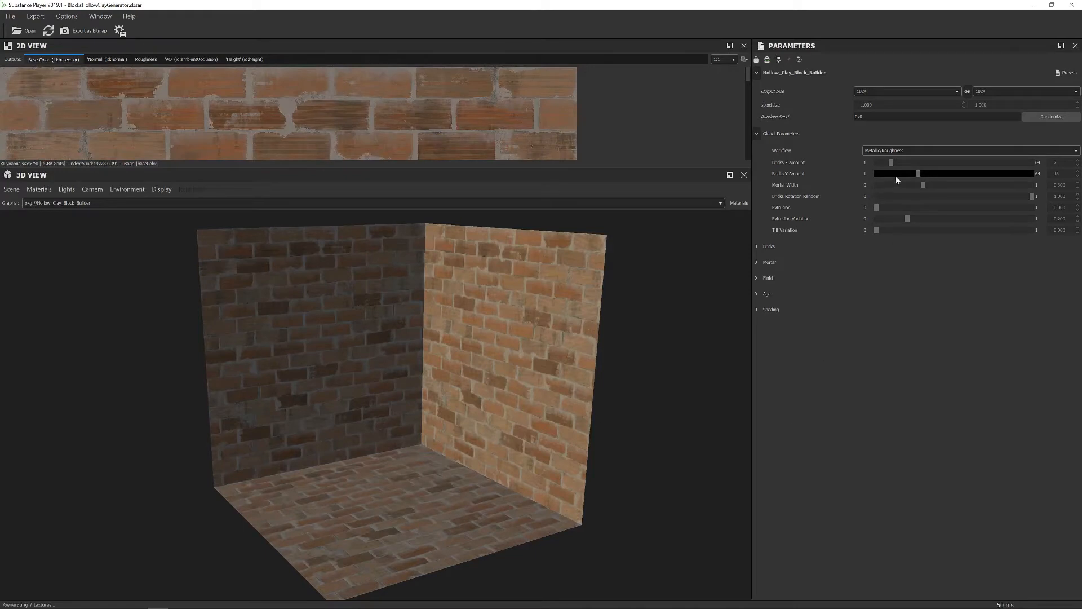
drag(918, 174, 909, 174)
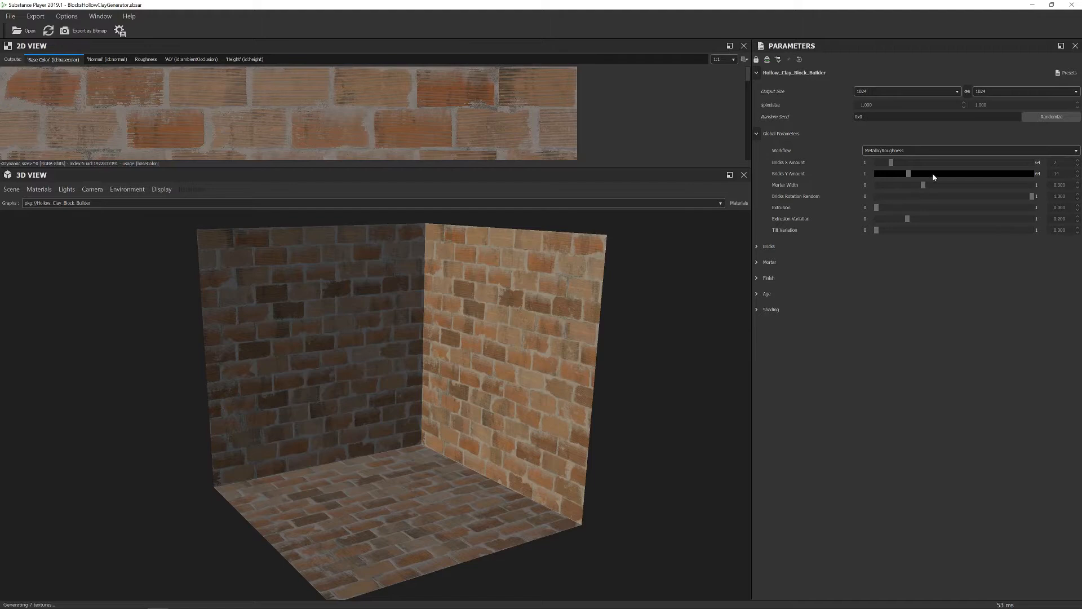
drag(924, 186, 1039, 186)
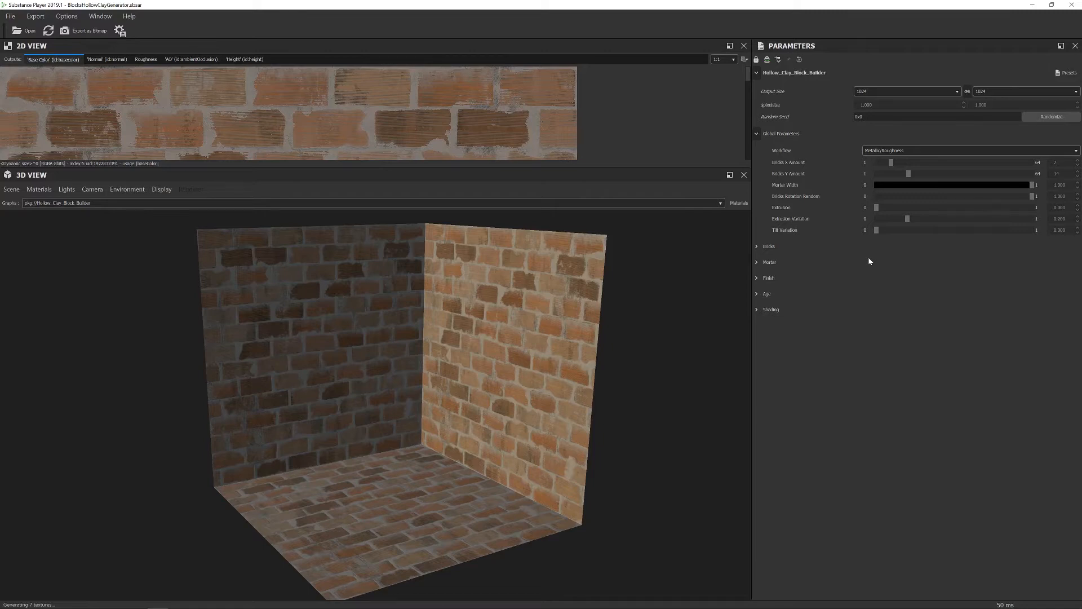
Halve the Mortar Width and lower Bricks Rotation Random to 0.352.
drag(1032, 185, 1031, 185)
drag(891, 201, 953, 196)
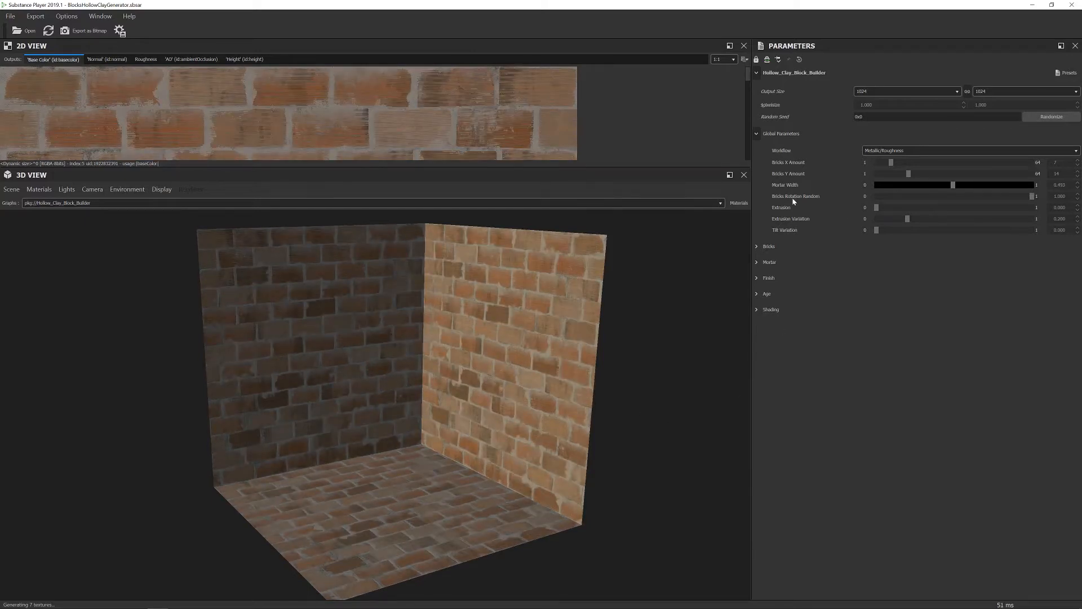
drag(1032, 196, 817, 208)
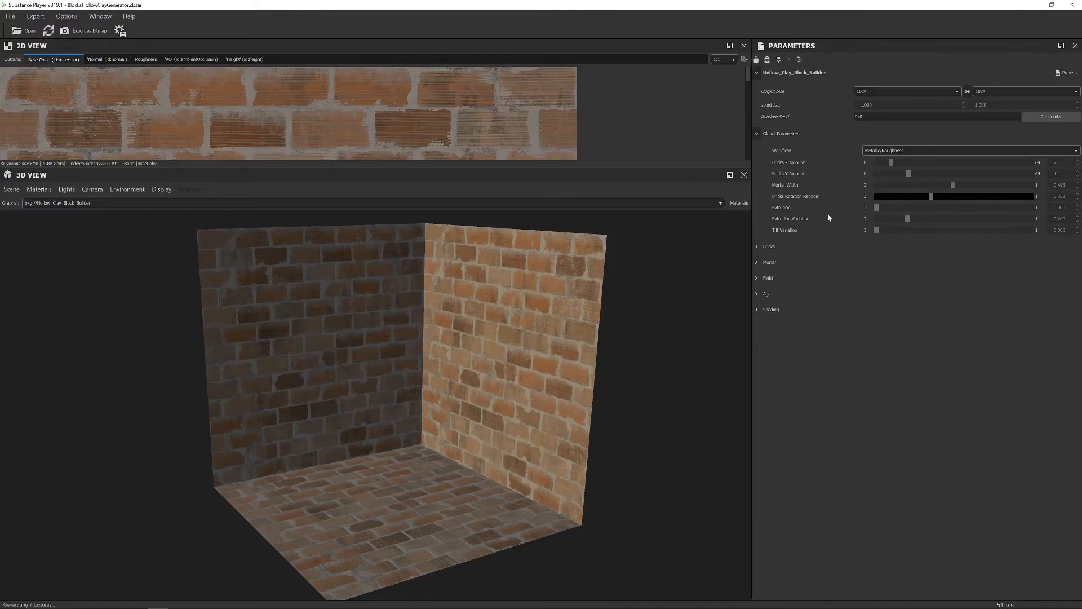
Set Extrusion to 0.186 with maximum Extrusion Variation and Tilt Variation 0.869.
drag(872, 208, 1039, 207)
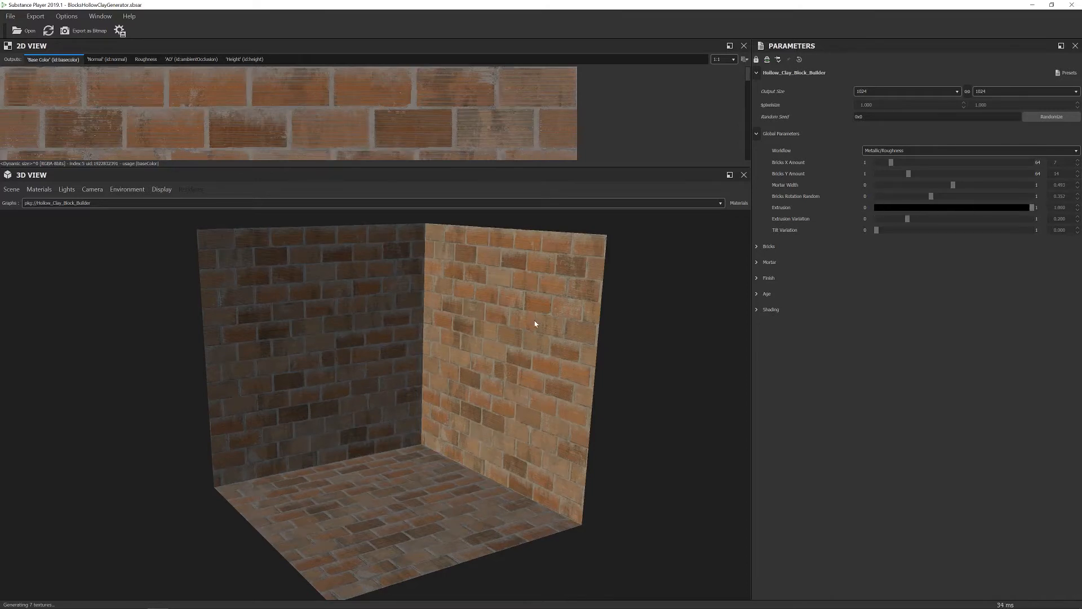
drag(908, 221, 1072, 217)
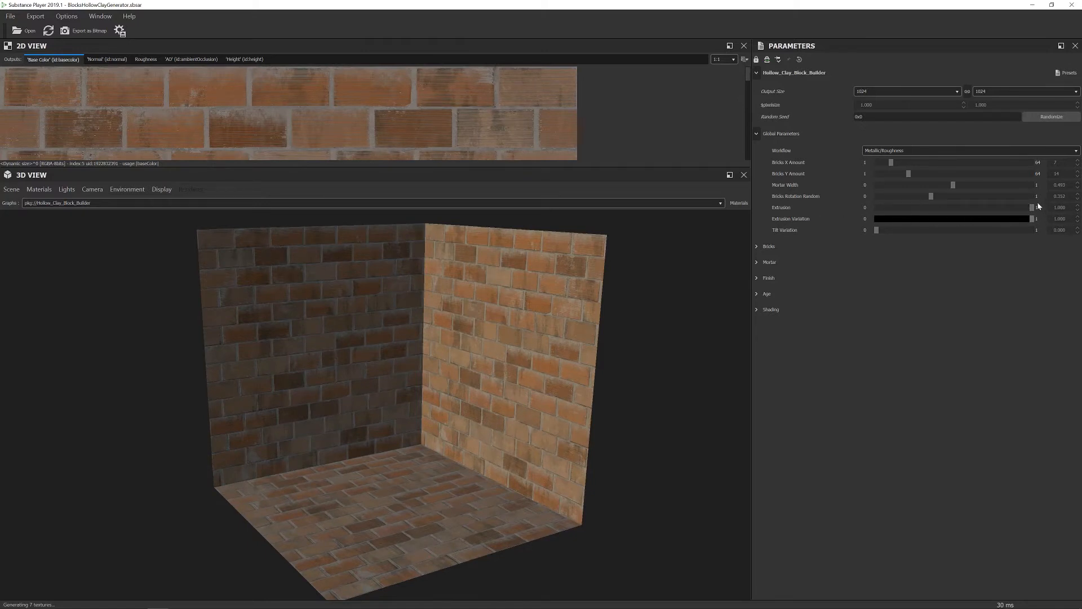
drag(1034, 208, 905, 216)
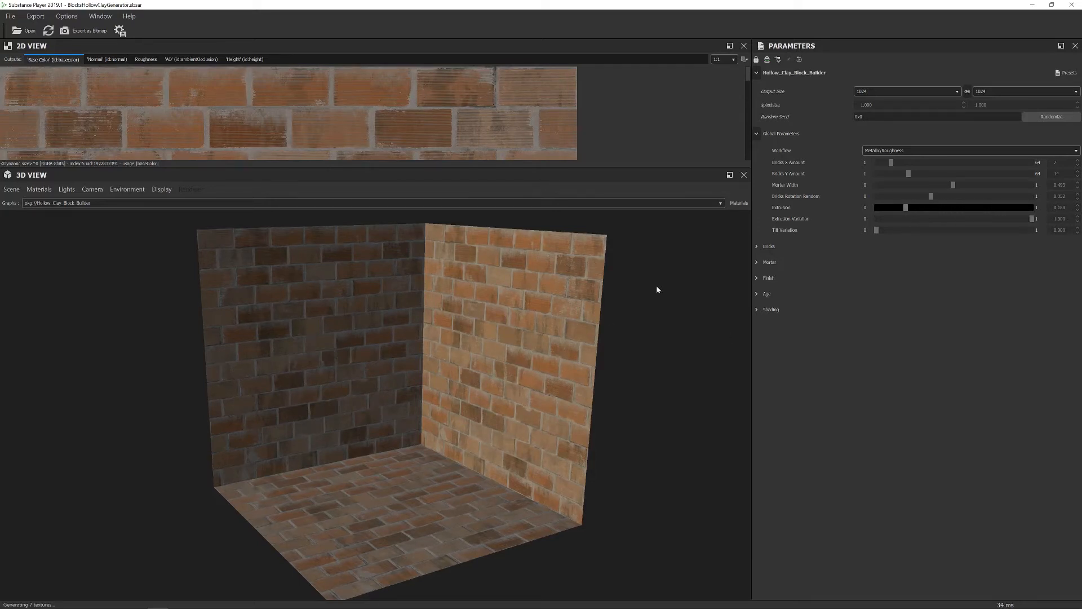
drag(879, 229, 1032, 230)
drag(945, 229, 1009, 237)
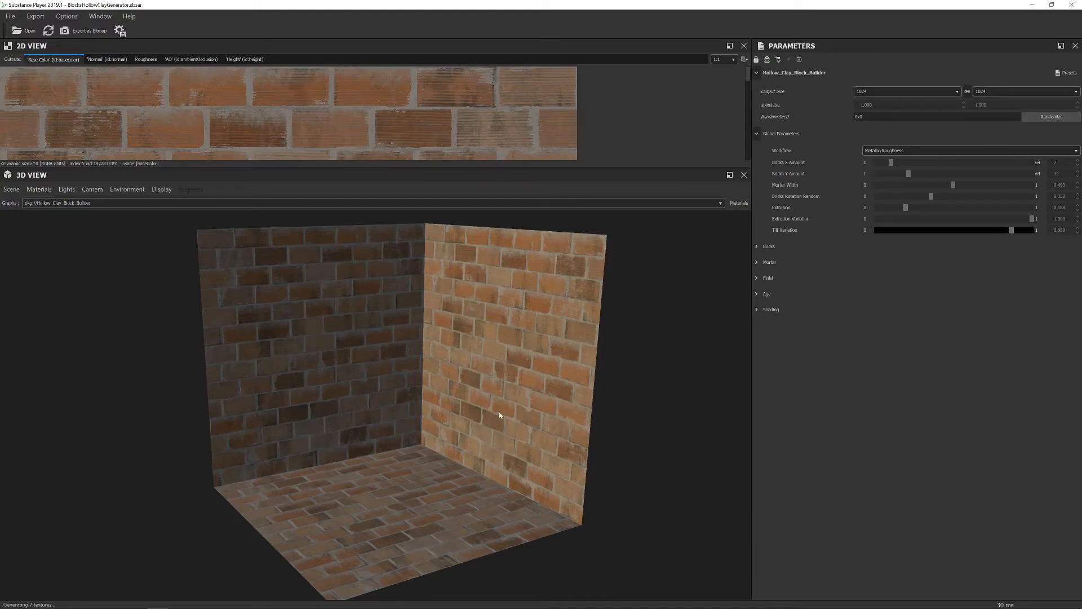
mouse_move(490, 416)
mouse_down()
mouse_move(557, 397)
mouse_move(590, 365)
mouse_move(498, 406)
mouse_move(485, 399)
mouse_up()
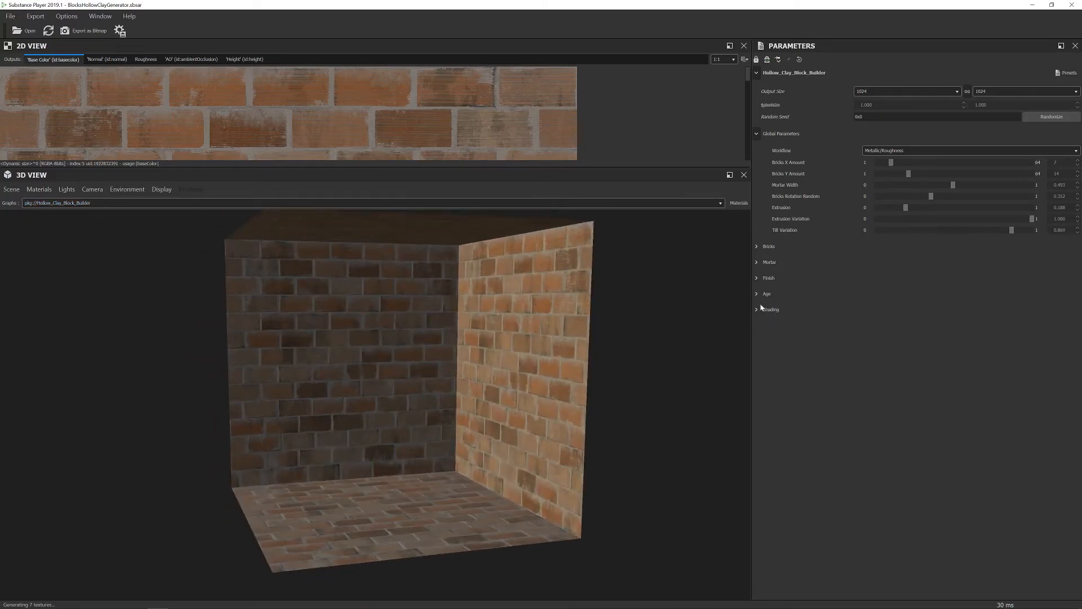
Expand Bricks > Surface and try Ridge Pattern Type Pattern 02, then Pattern 03.
click(757, 245)
click(767, 264)
click(907, 281)
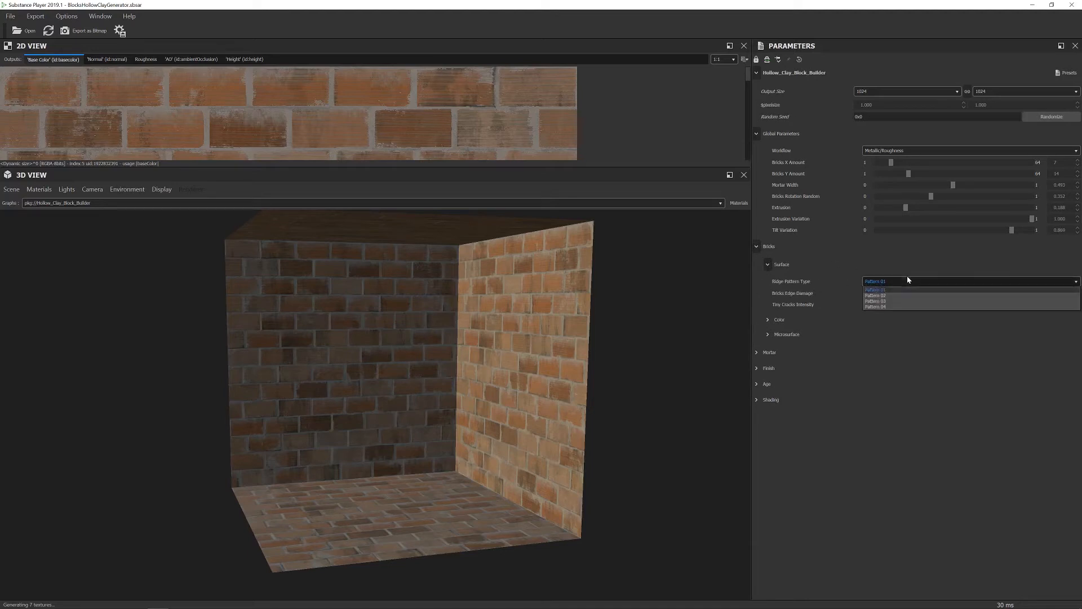
click(888, 299)
click(888, 281)
click(885, 307)
Compare Ridge Patterns 04 and 03, then settle on Pattern 02.
scroll(580, 373, up, 5)
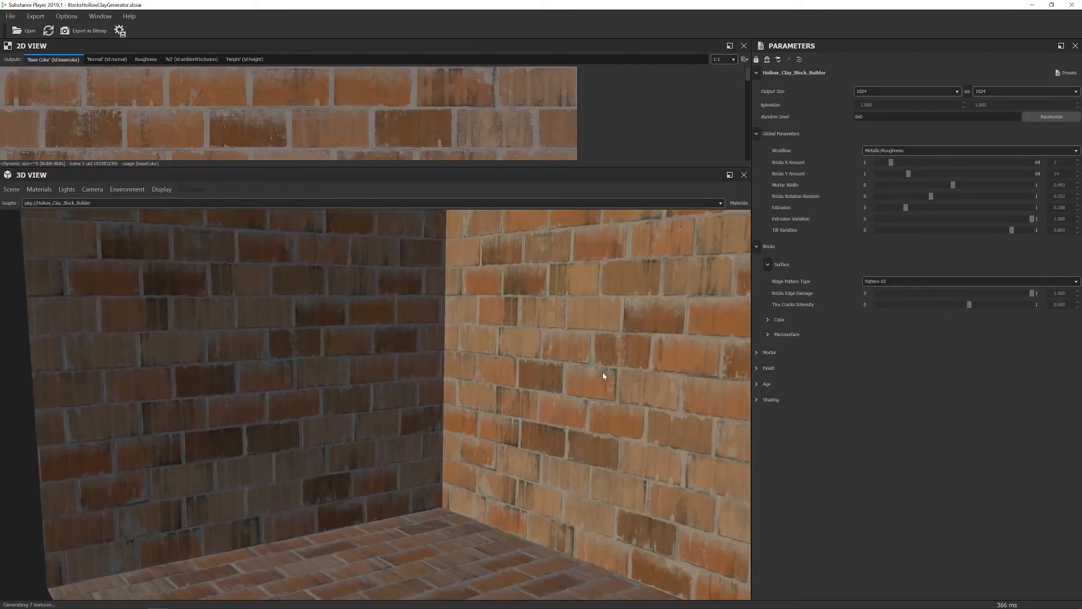
click(874, 281)
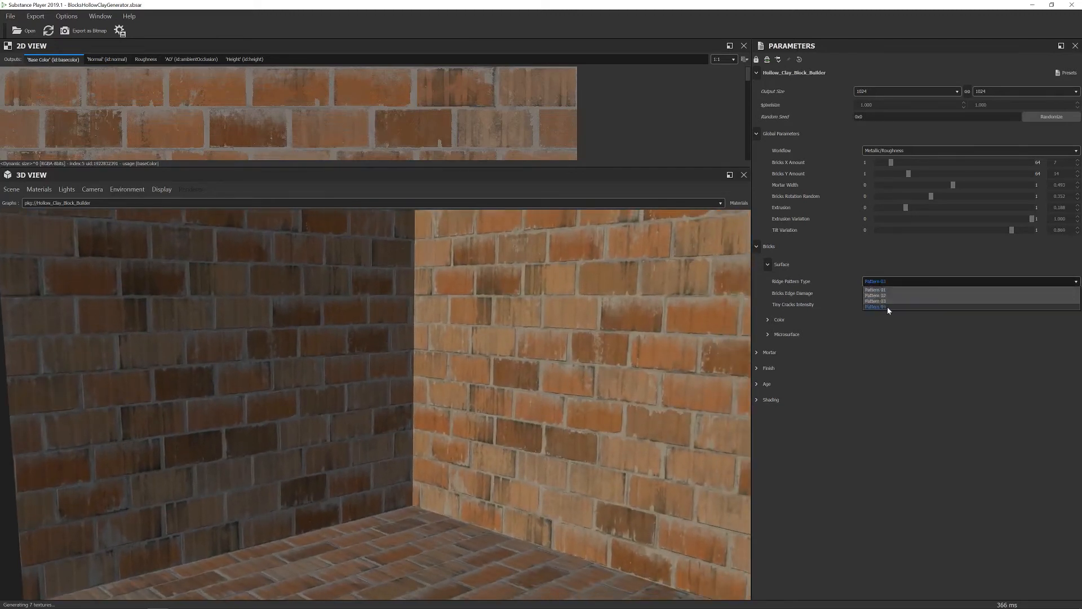
click(888, 307)
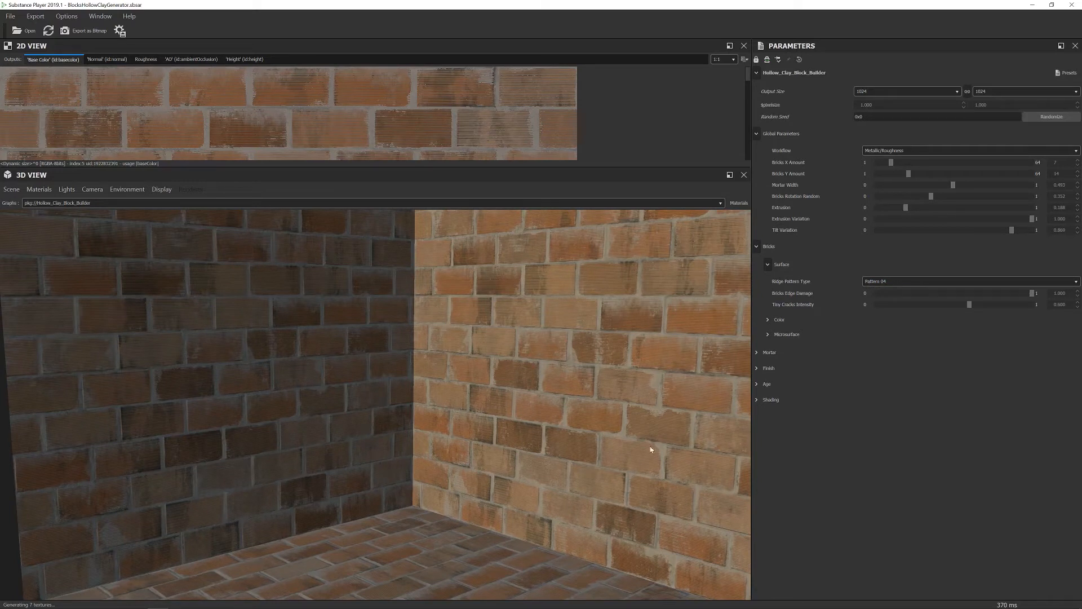
click(886, 281)
click(887, 301)
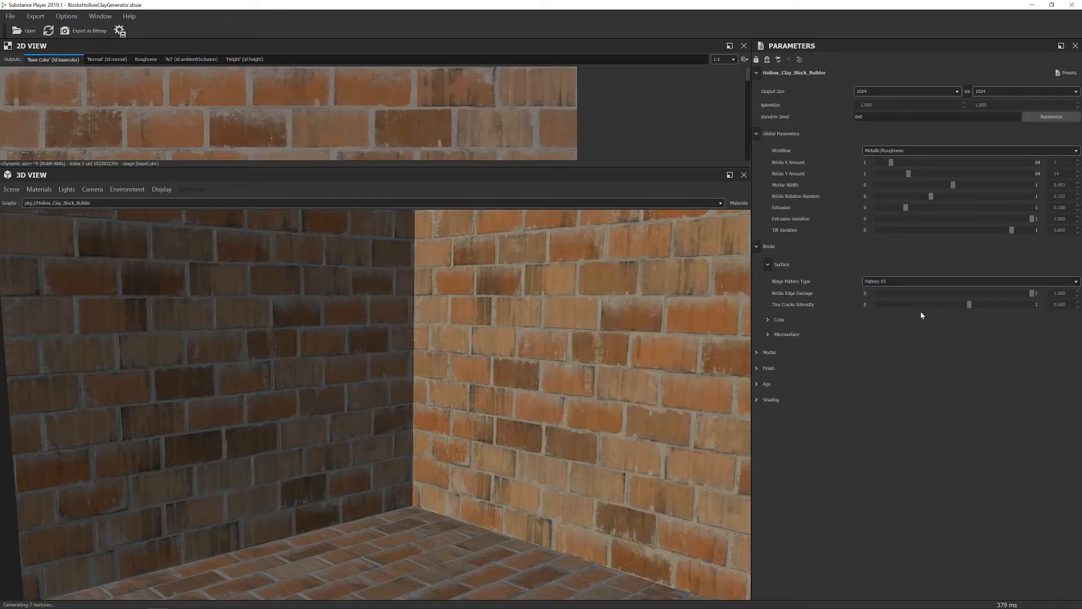
click(900, 286)
click(898, 293)
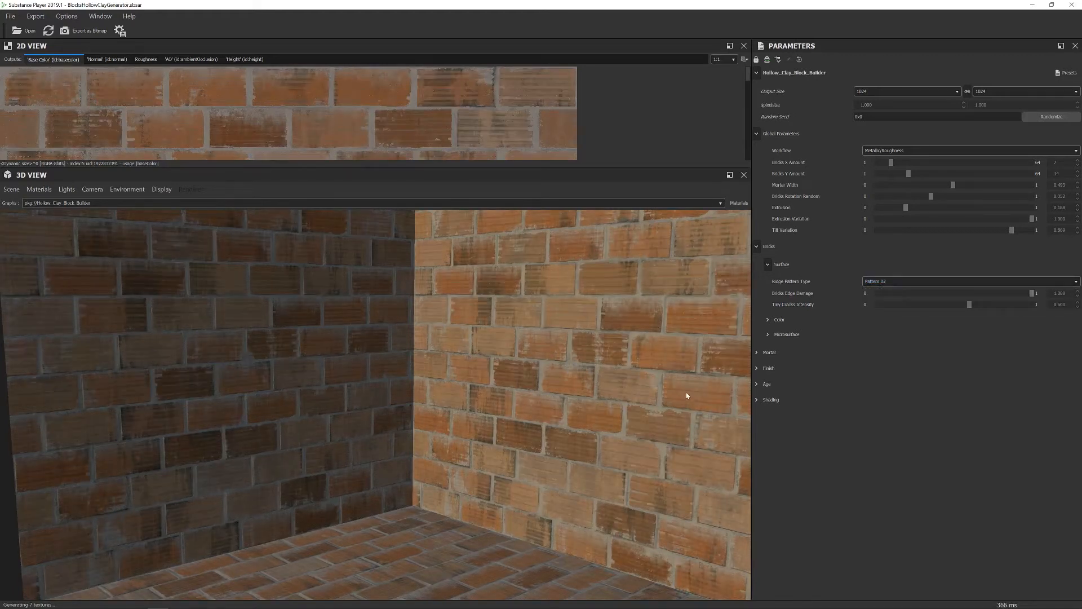
drag(631, 389, 660, 375)
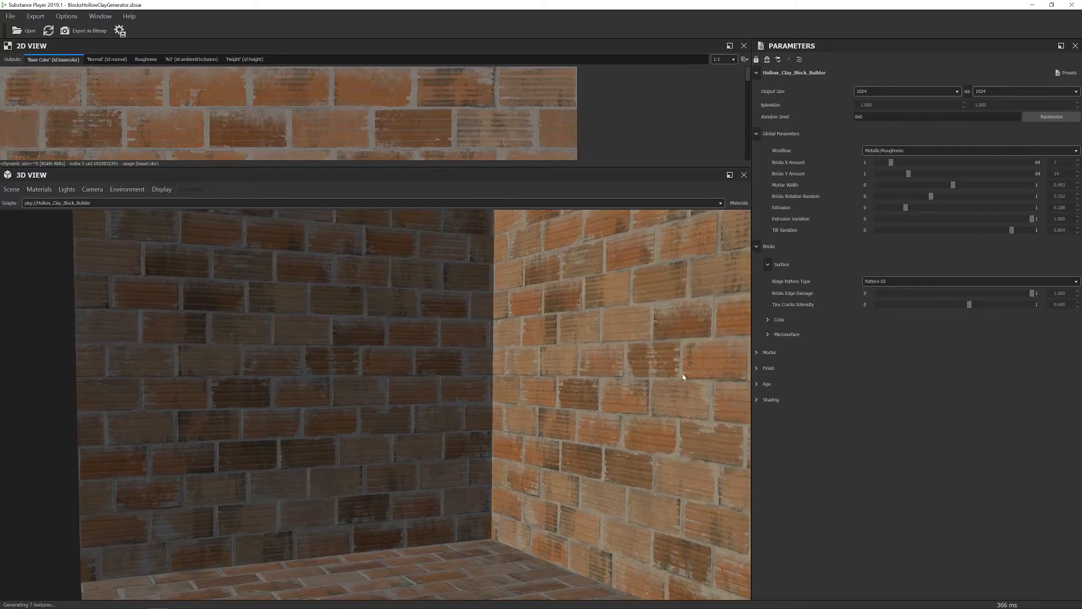
Drop Bricks Edge Damage to 0 and back up, then raise Tiny Cracks Intensity.
drag(1029, 297, 848, 309)
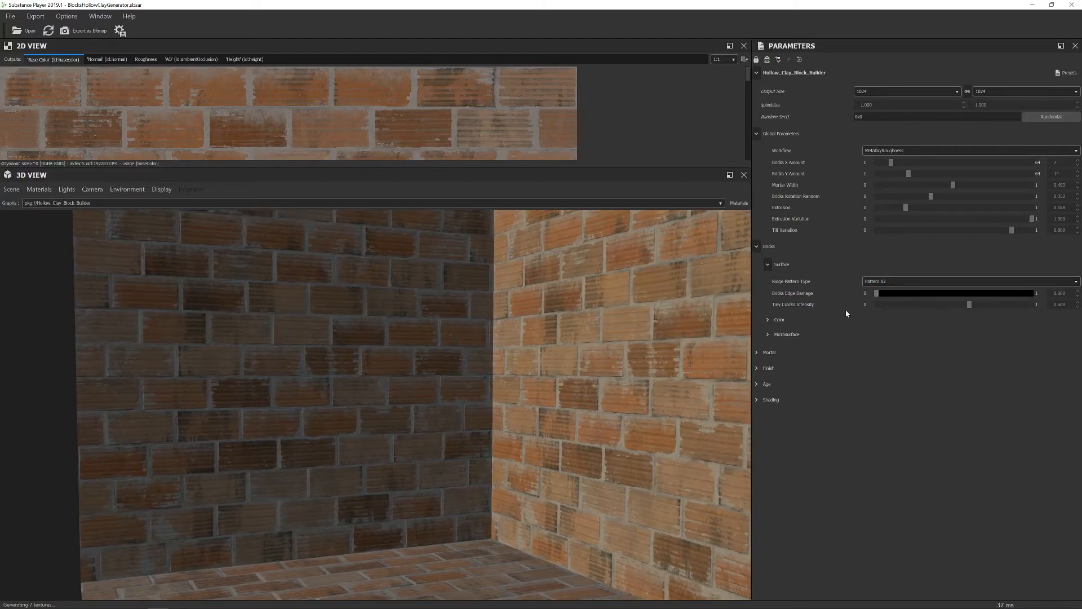
drag(664, 374, 697, 378)
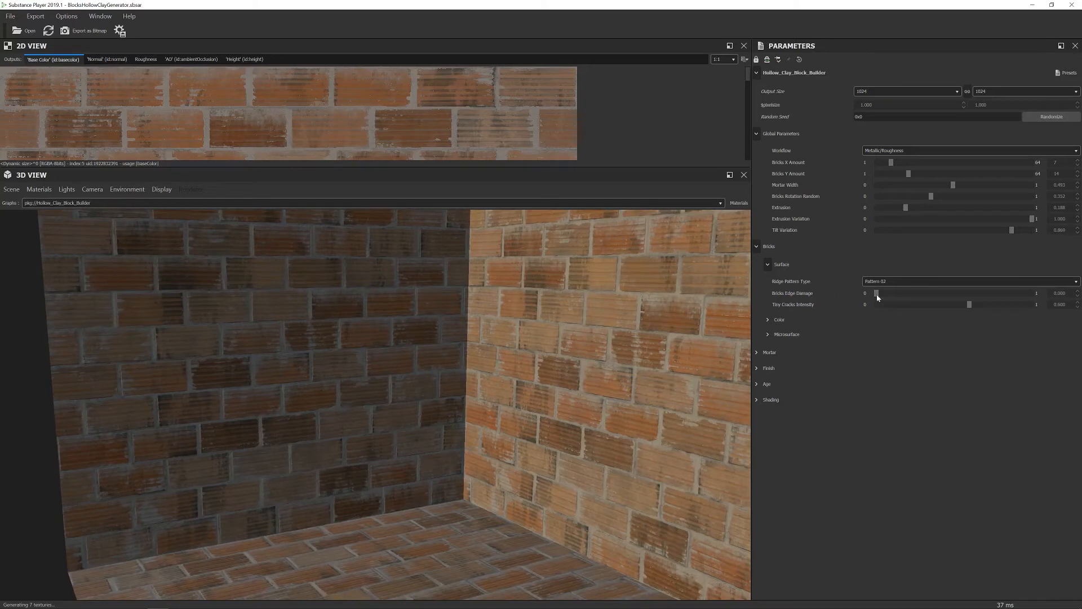
drag(876, 293, 1034, 293)
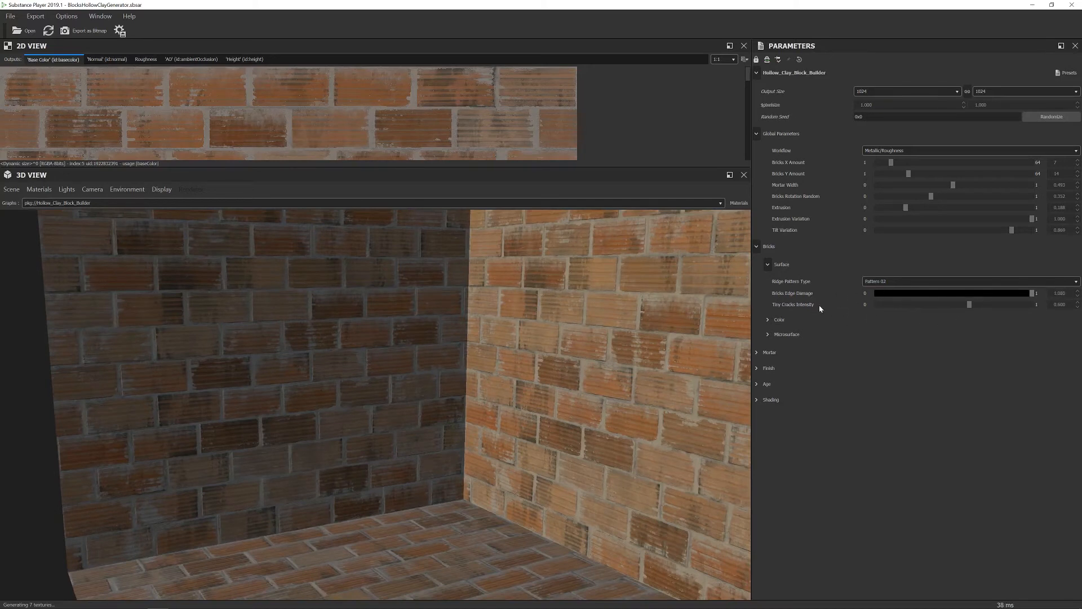
drag(969, 305, 1050, 301)
drag(732, 366, 698, 391)
Ease back the brick damage, then try Bricks Roughness 0 before settling at 0.480.
drag(1033, 294, 925, 313)
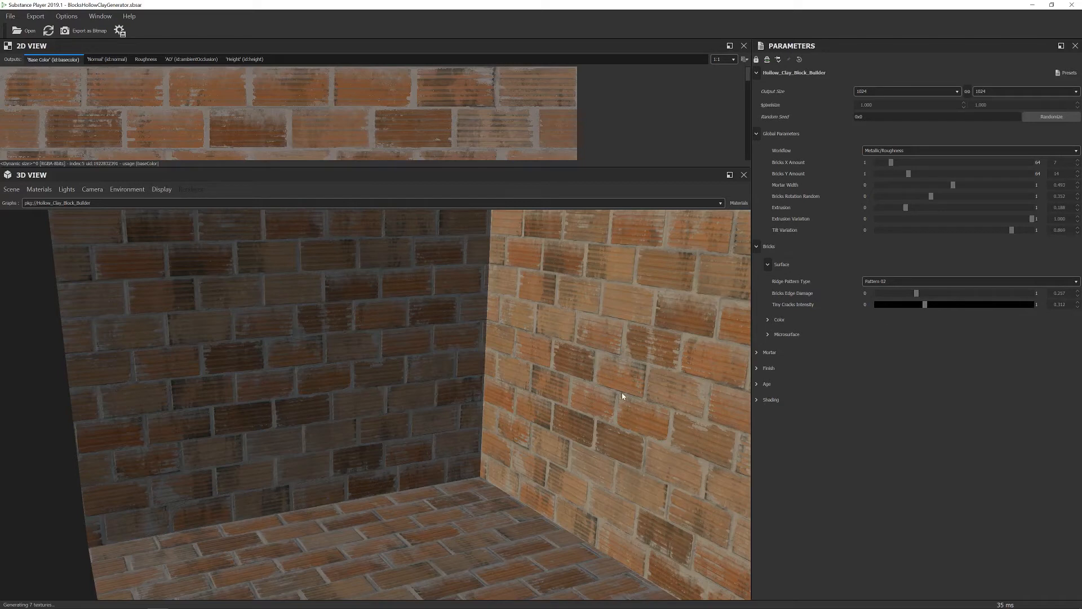
click(768, 319)
click(788, 390)
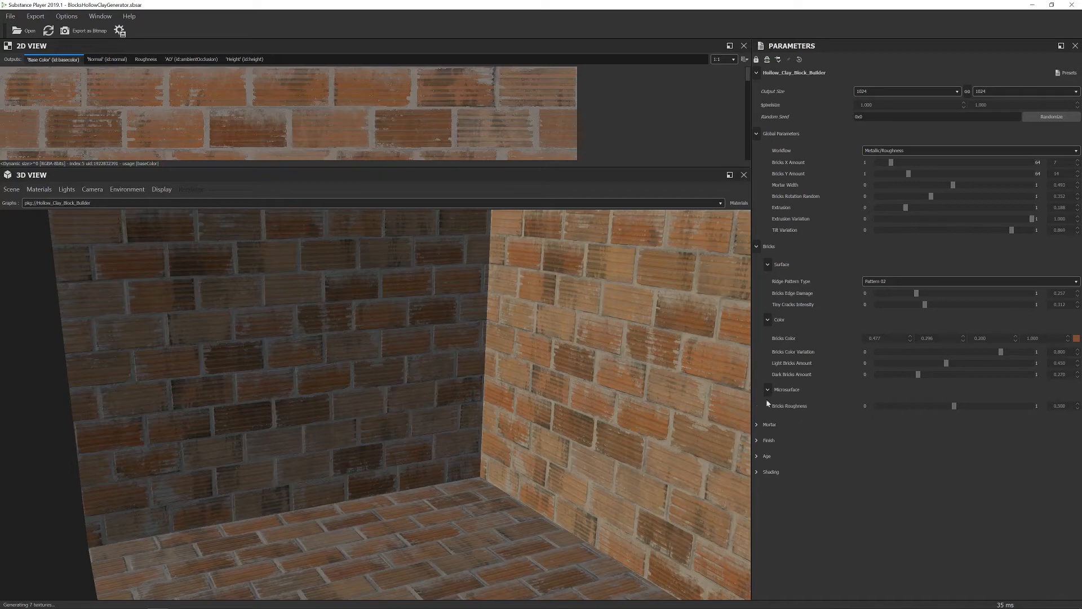
drag(953, 408, 886, 410)
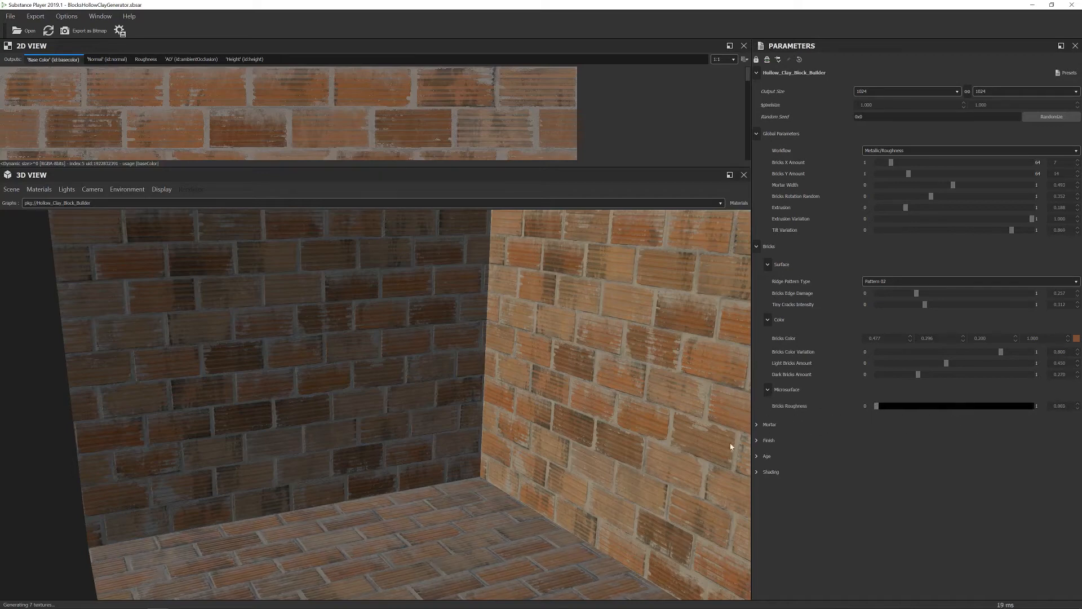
drag(691, 432, 717, 368)
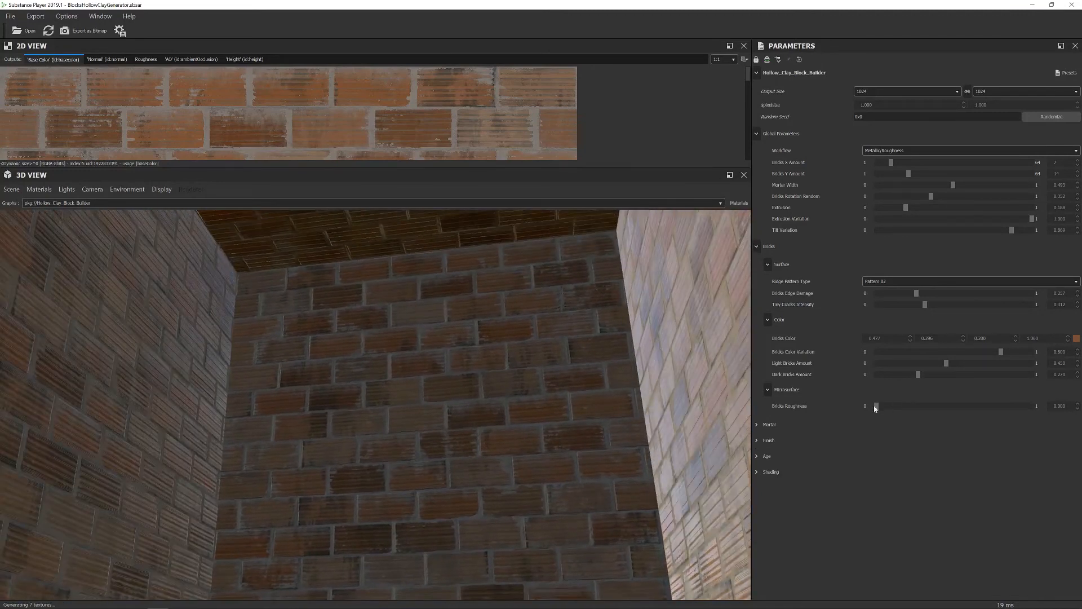
drag(876, 404, 953, 407)
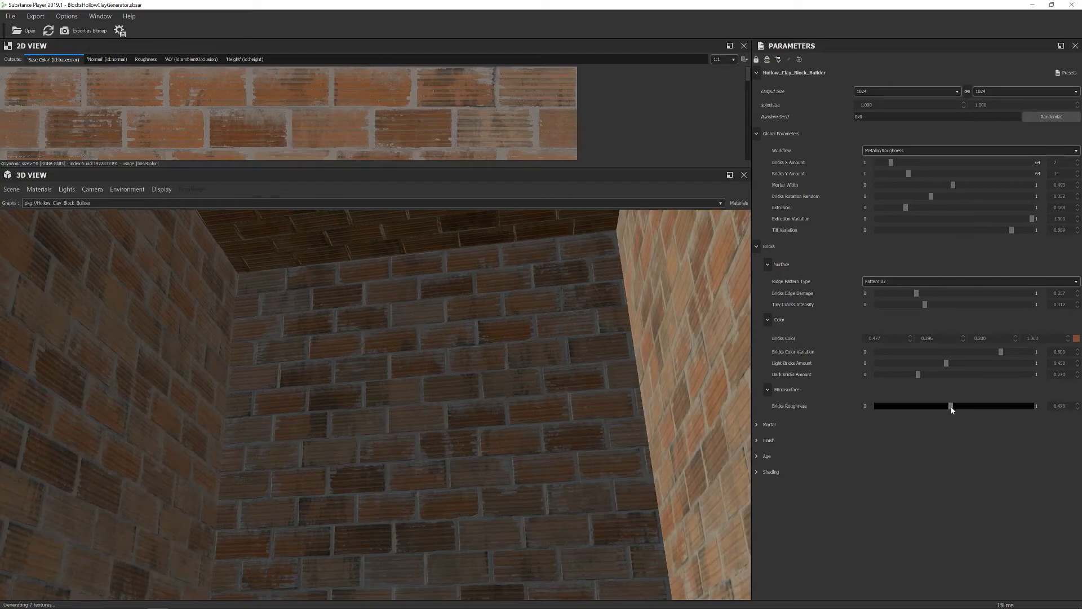
mouse_move(704, 434)
mouse_down()
mouse_move(682, 439)
mouse_move(688, 445)
mouse_up()
Open Mortar > Surface and set Mortar Sloppiness to 0, then up to 0.856.
click(756, 247)
click(756, 134)
click(757, 165)
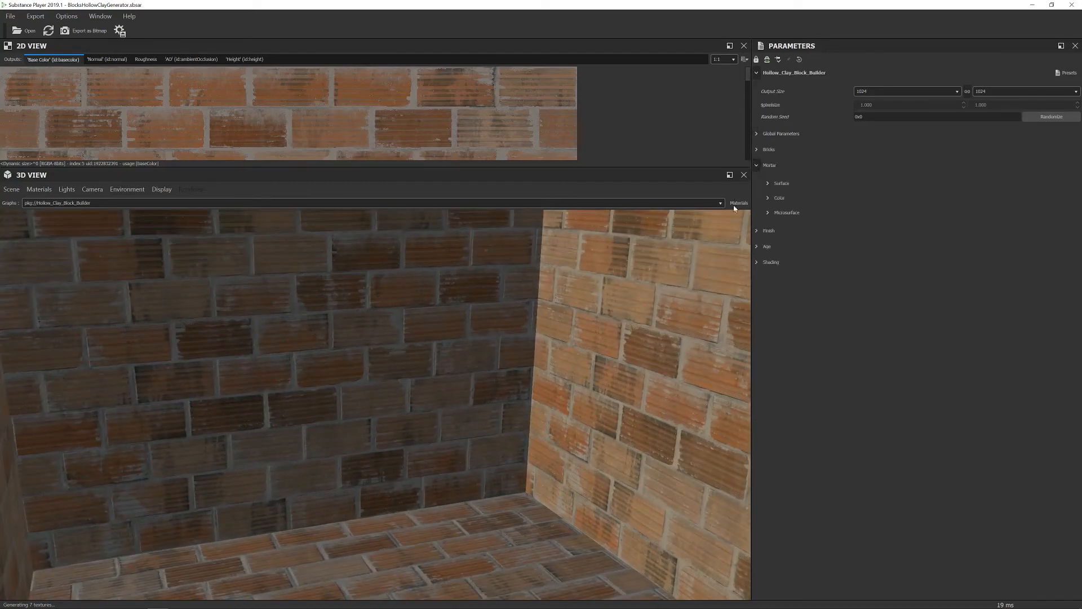
click(768, 183)
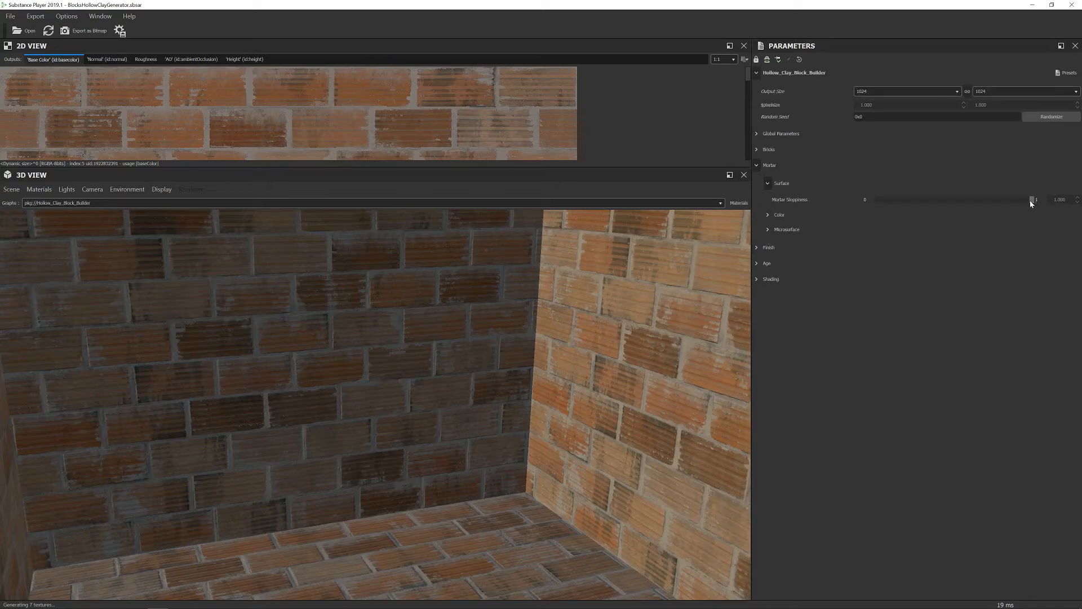
drag(1034, 202, 826, 211)
drag(934, 211, 1011, 219)
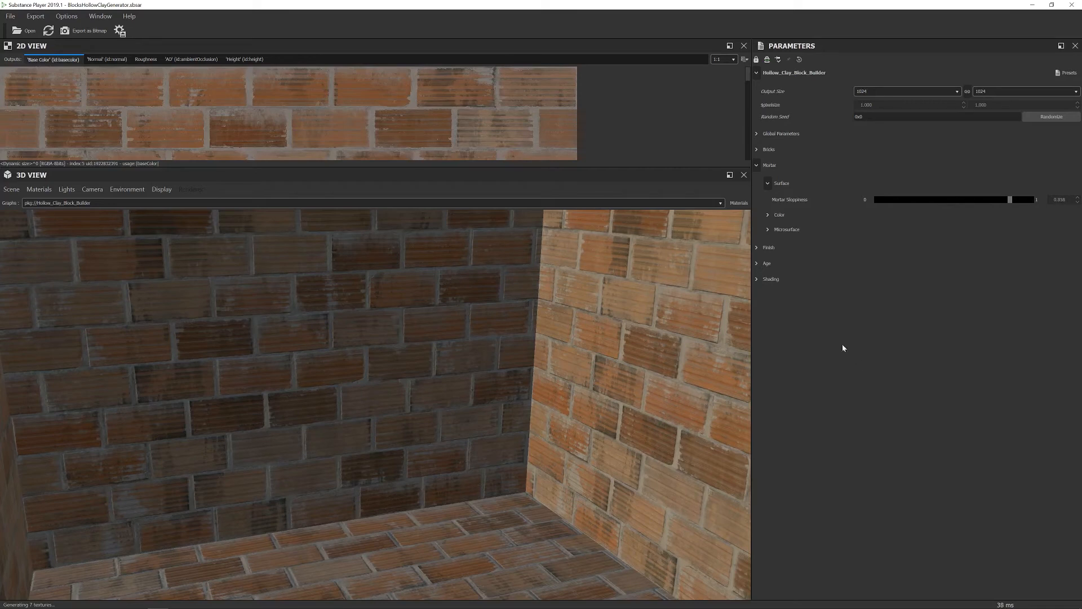
Try Mortar Roughness at 0, then set it to about 0.485.
click(768, 217)
click(769, 219)
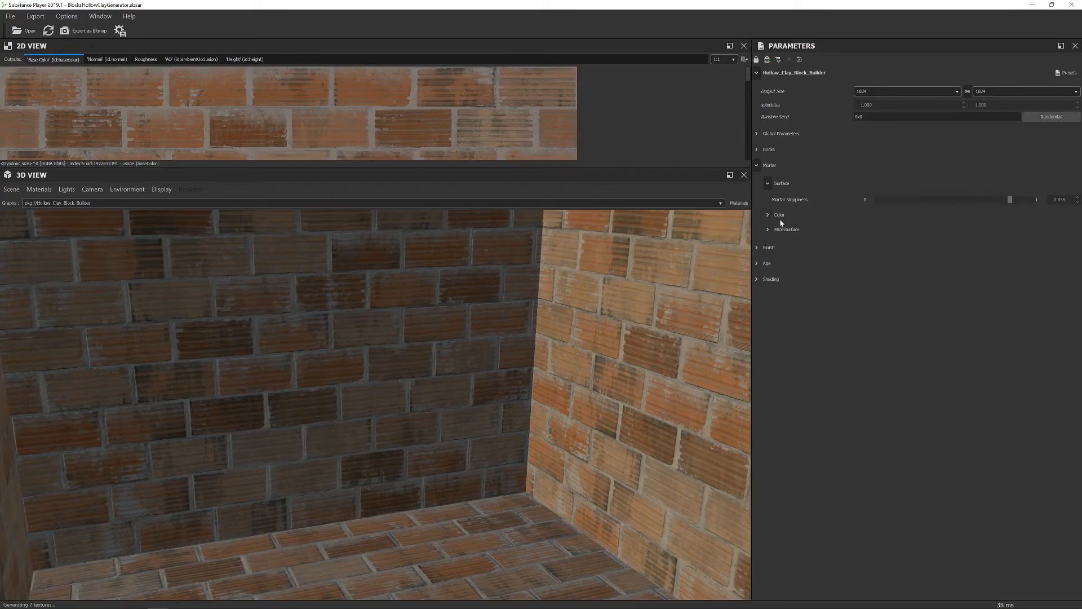
click(768, 230)
drag(960, 250, 870, 251)
drag(738, 307, 696, 284)
drag(878, 252, 914, 248)
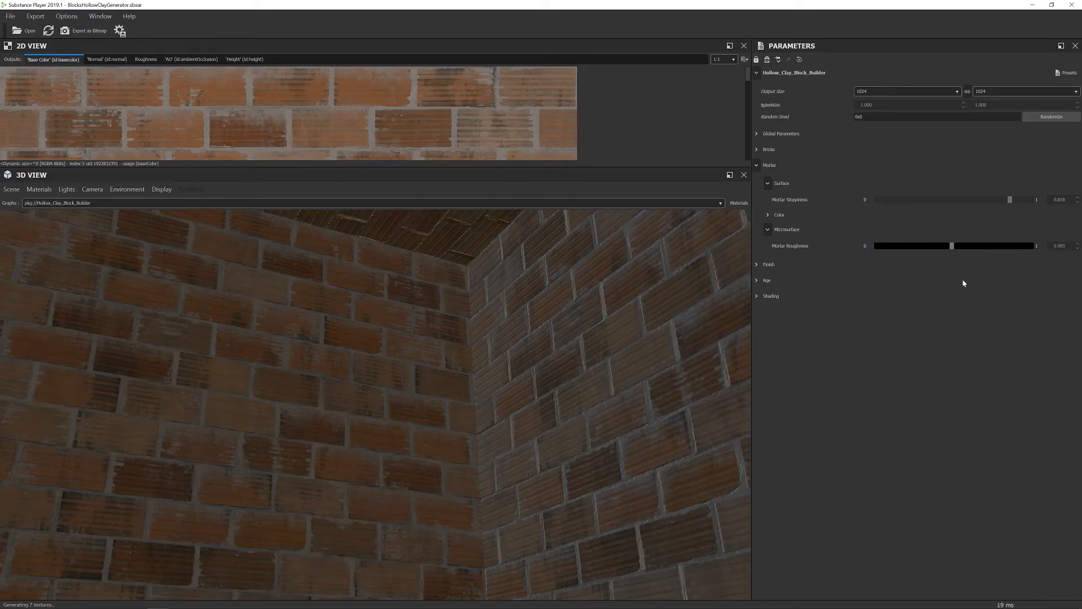
Expand the Finish group and set Enable Paint? to True for a white paint.
click(757, 166)
click(757, 181)
mouse_move(697, 251)
mouse_down()
mouse_move(577, 363)
mouse_move(644, 322)
mouse_up()
scroll(596, 338, down, 4)
click(942, 200)
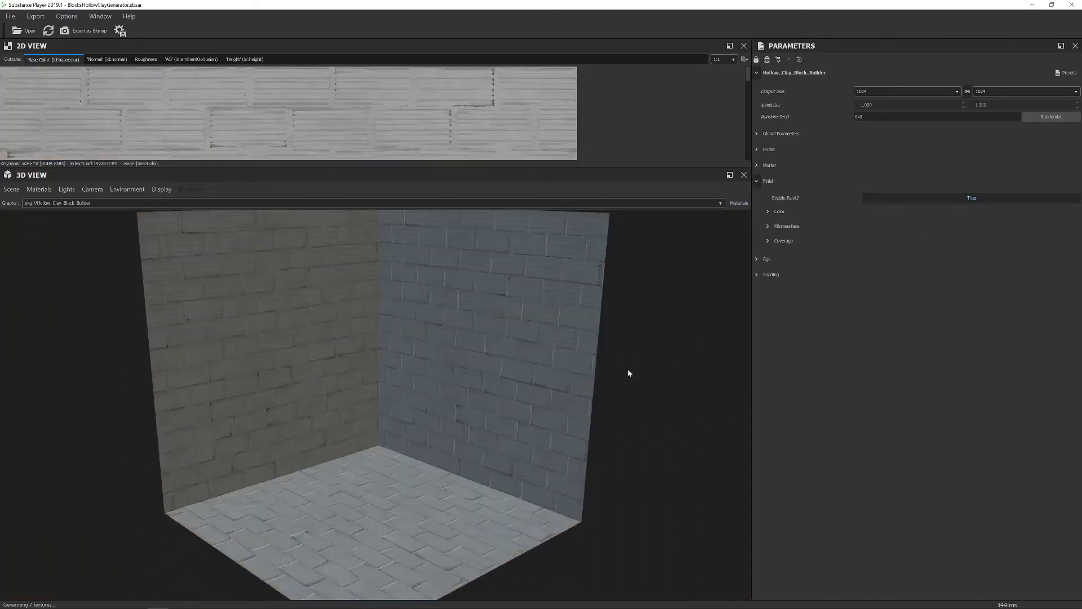
drag(703, 360, 693, 343)
Inspect the paint Color, Microsurface and Coverage settings, then set Enable Paint? to False.
click(767, 212)
click(767, 248)
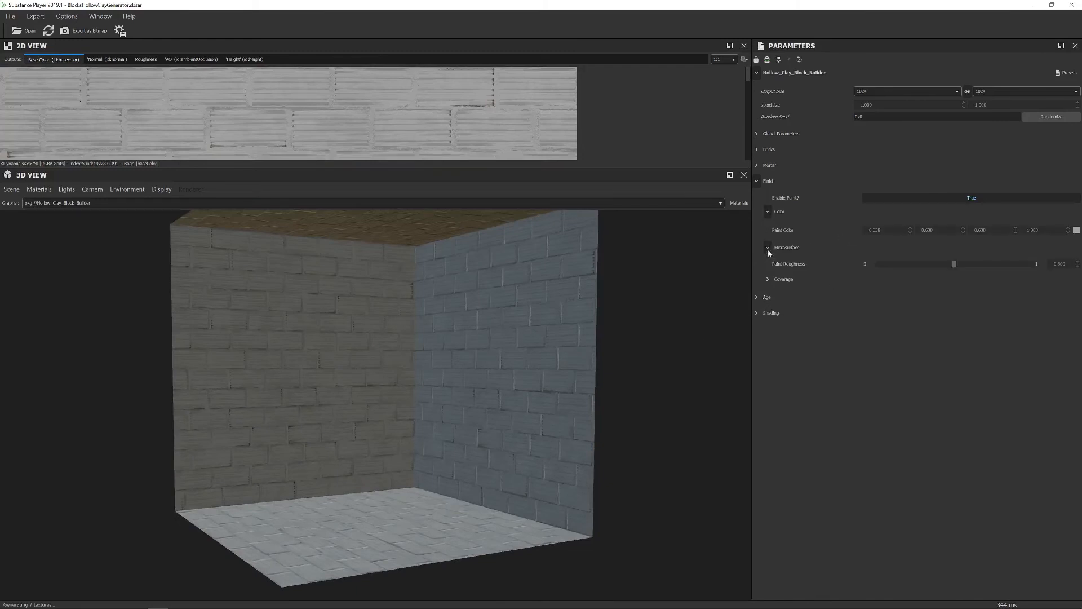
click(768, 278)
click(898, 198)
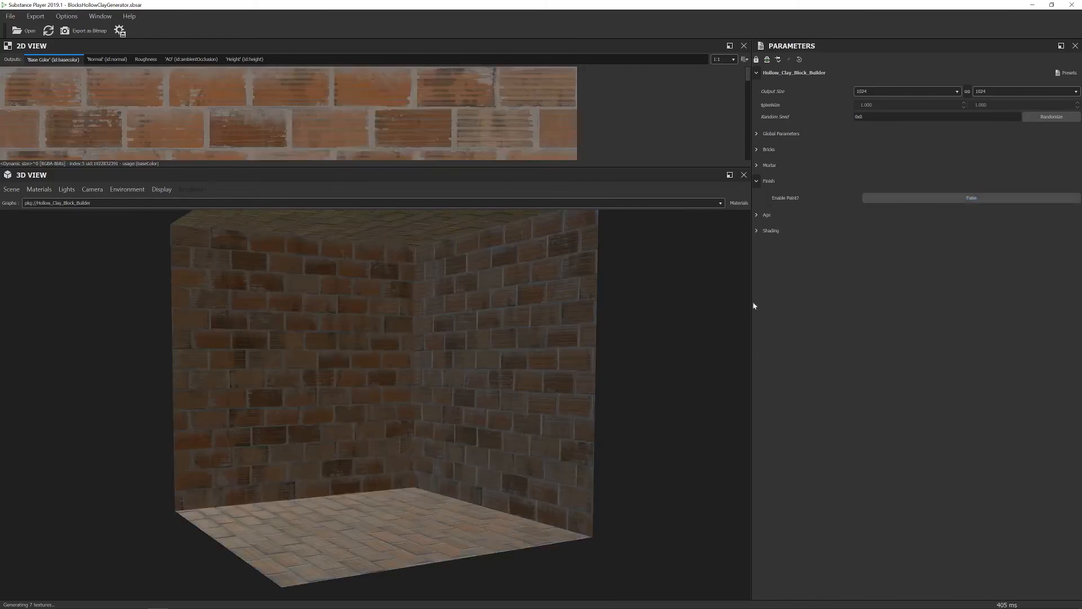
click(756, 215)
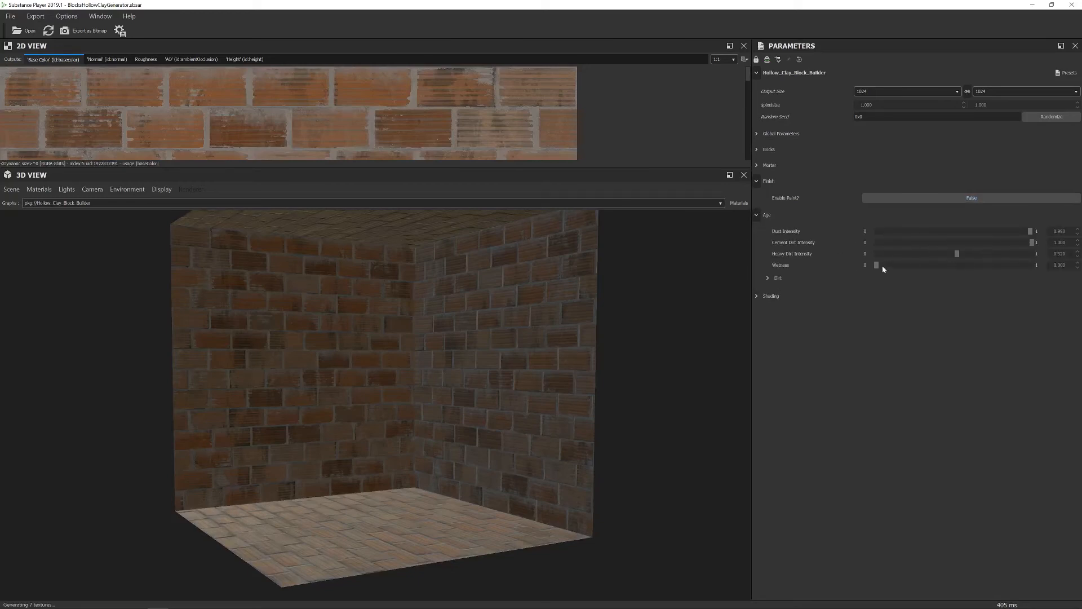
Push Heavy Dirt Intensity to maximum, then back down to about 0.82.
drag(1012, 255, 1042, 255)
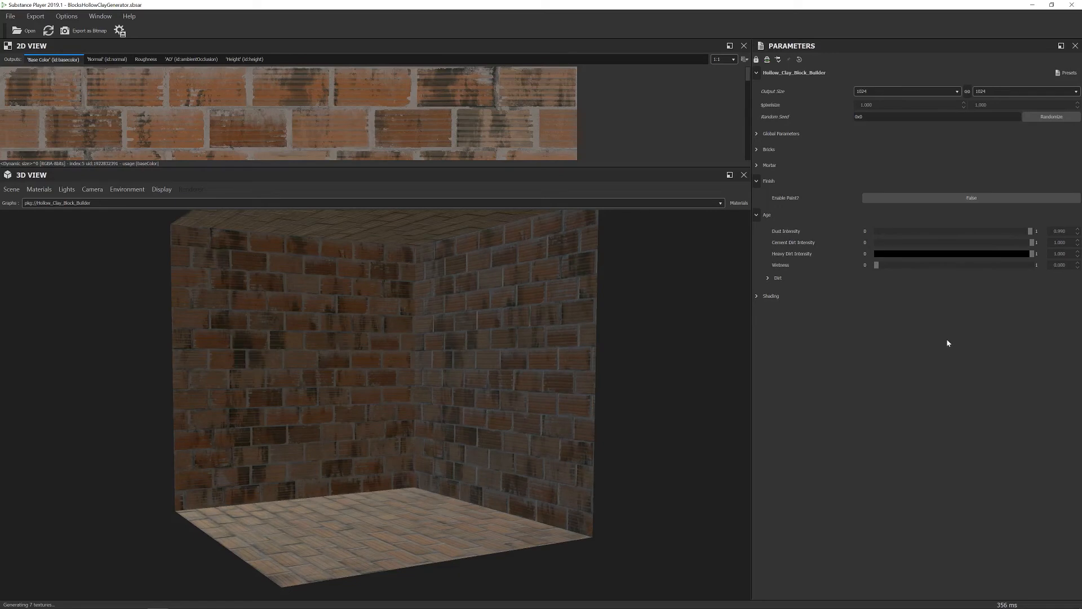
scroll(617, 336, up, 5)
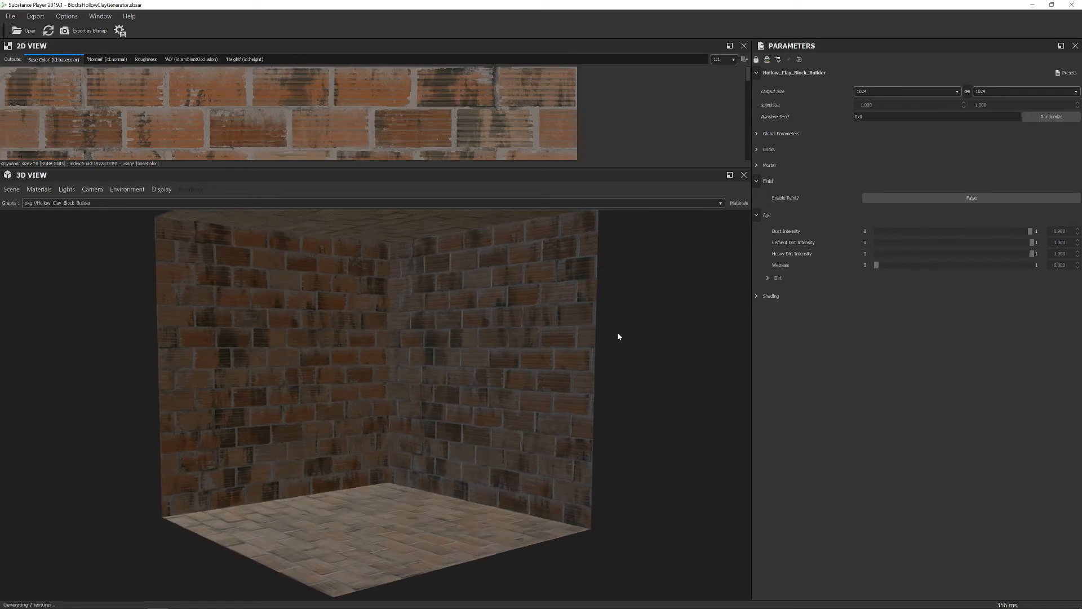
drag(493, 348, 576, 285)
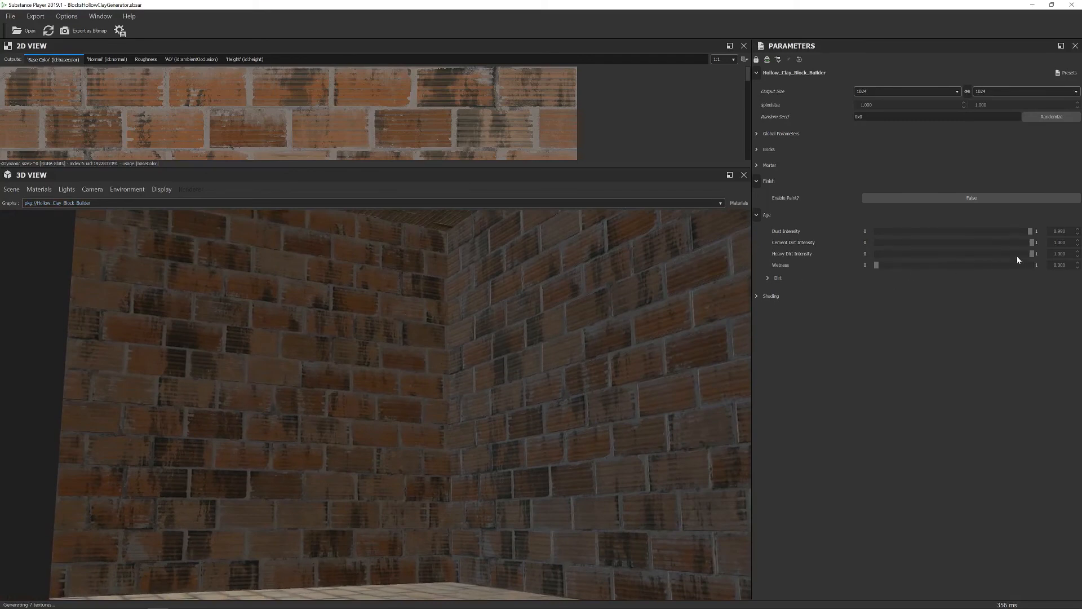
drag(1026, 253, 1003, 311)
Raise Wetness almost to full, then return it to 0.
drag(877, 265, 1044, 269)
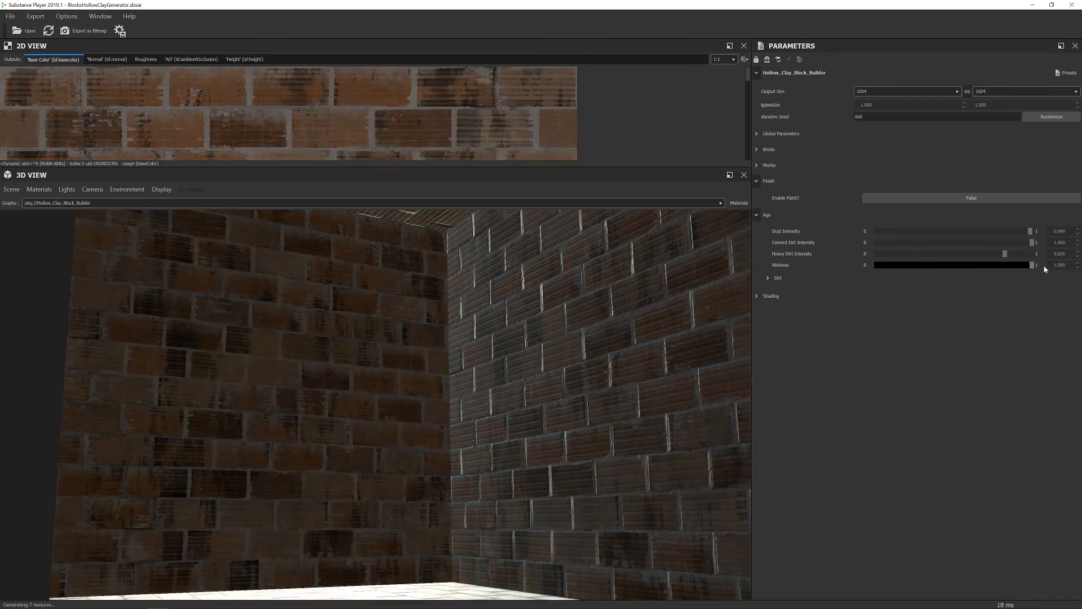
drag(615, 313, 677, 360)
scroll(686, 333, down, 5)
drag(1031, 265, 876, 266)
scroll(535, 366, up, 5)
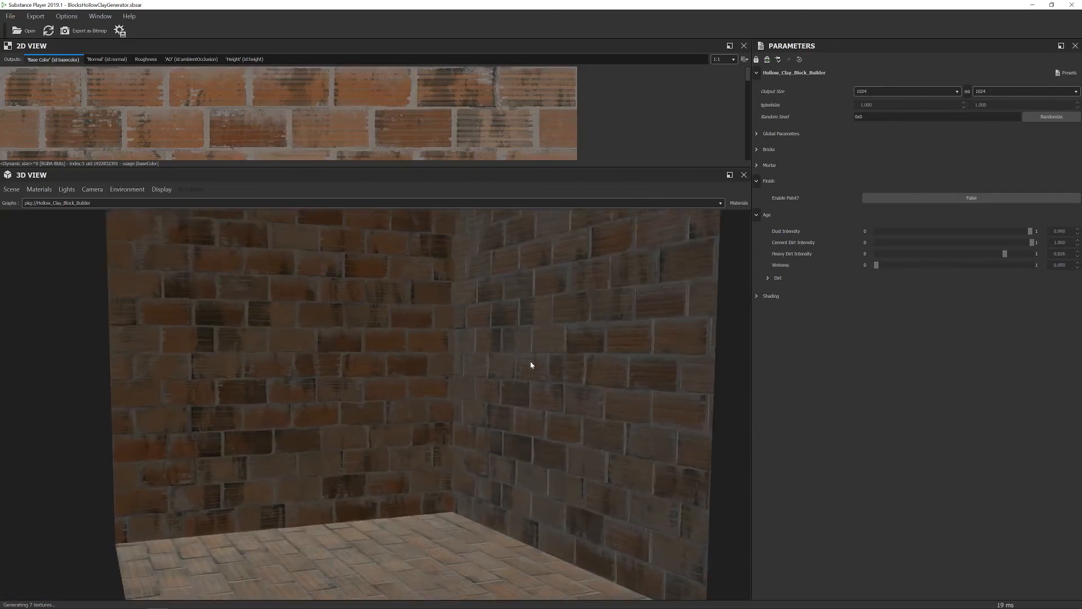
Enable Top Dirt and Bottom Dirt under Age > Dirt and inspect the walls from several angles.
click(767, 278)
click(913, 295)
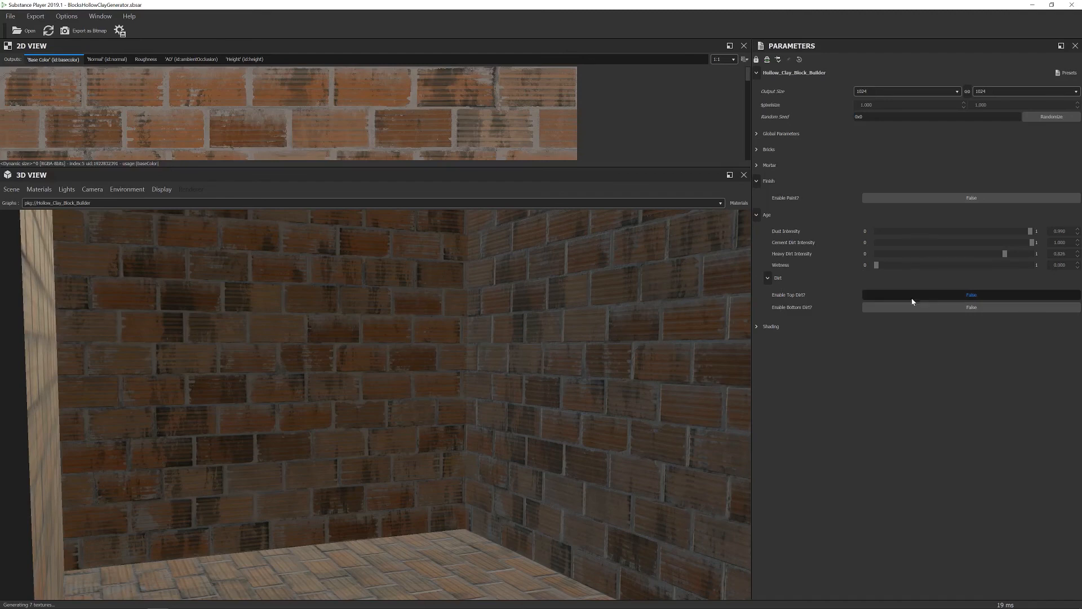
scroll(560, 383, down, 5)
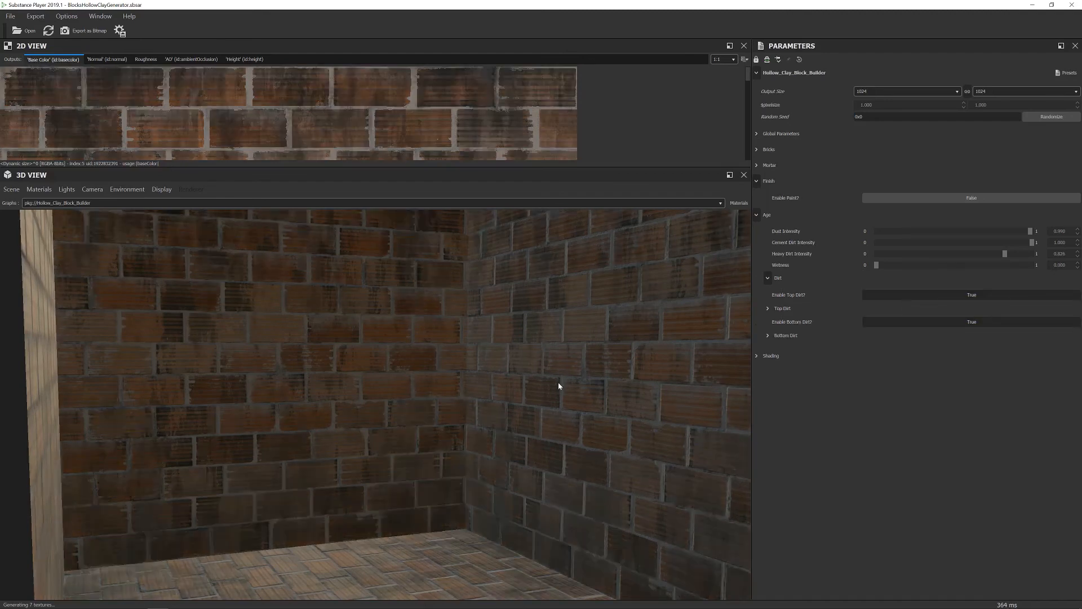
scroll(562, 381, up, 5)
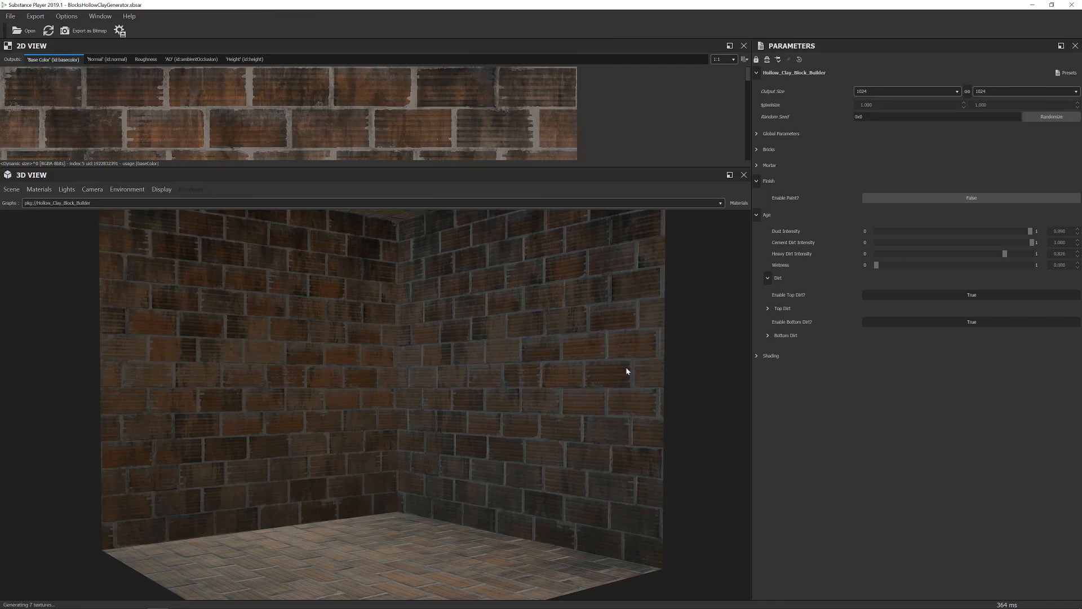
drag(657, 336, 639, 320)
scroll(634, 317, down, 6)
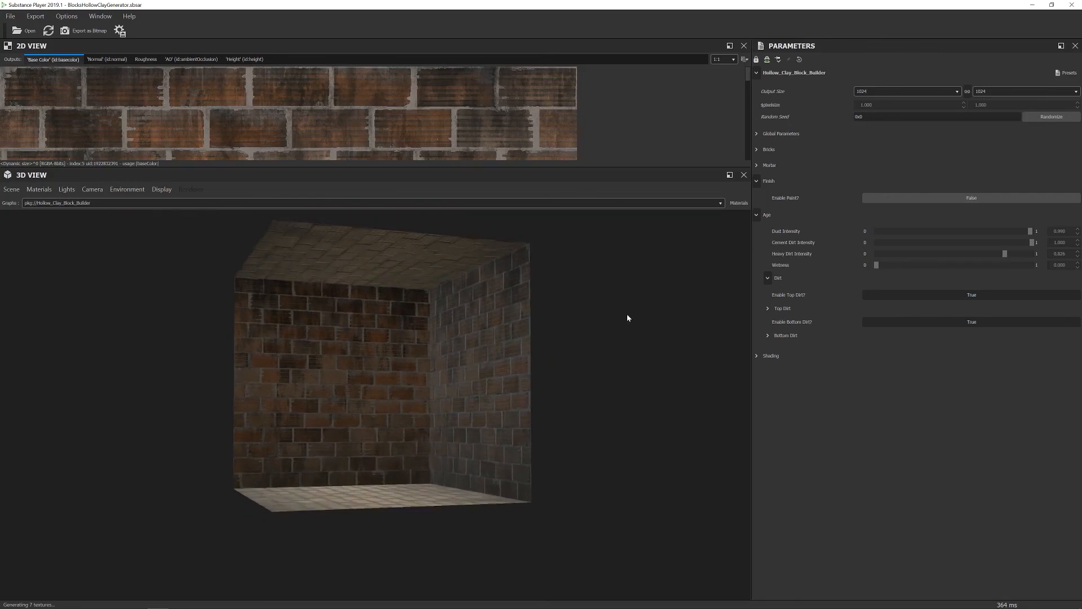
drag(615, 326, 640, 323)
scroll(577, 345, up, 8)
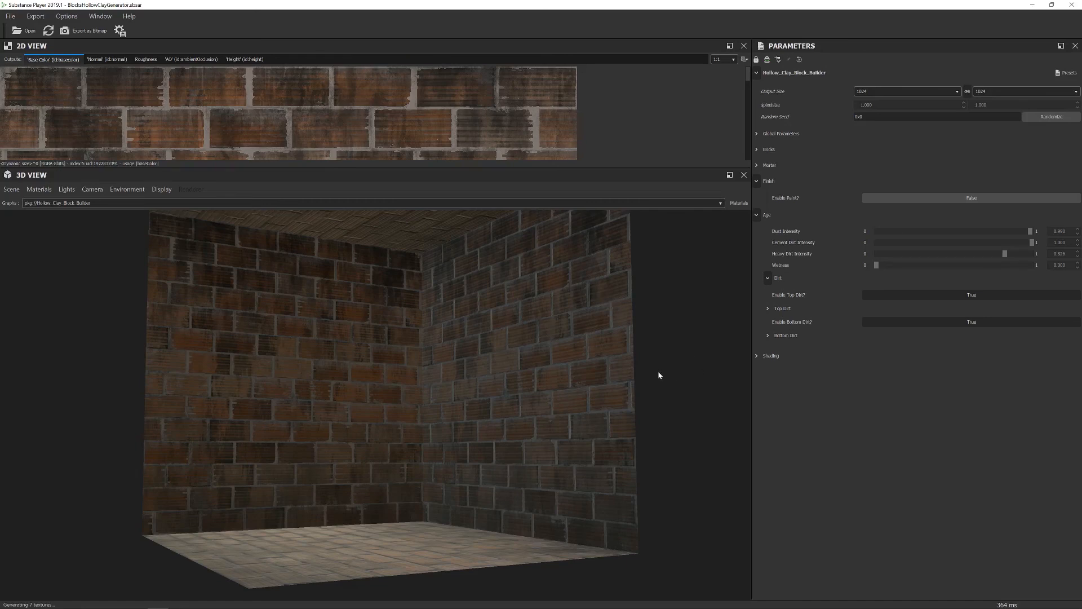
drag(660, 375, 667, 375)
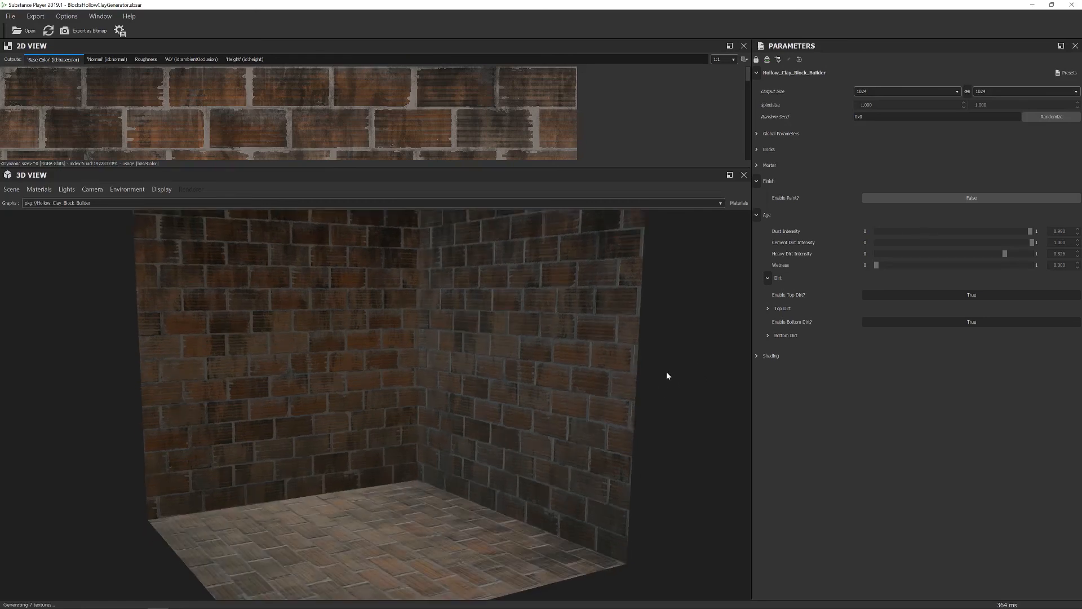